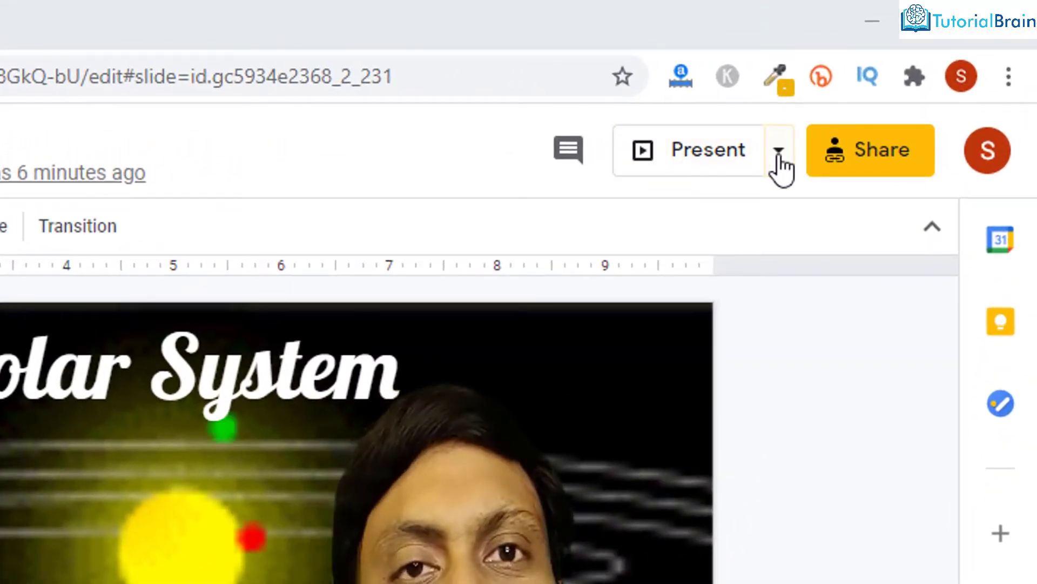
- Start Presenter view for the Solar System deck, then pause, resume and reset the timer to zero
{"action": "left_click", "coordinate": [779, 156]}
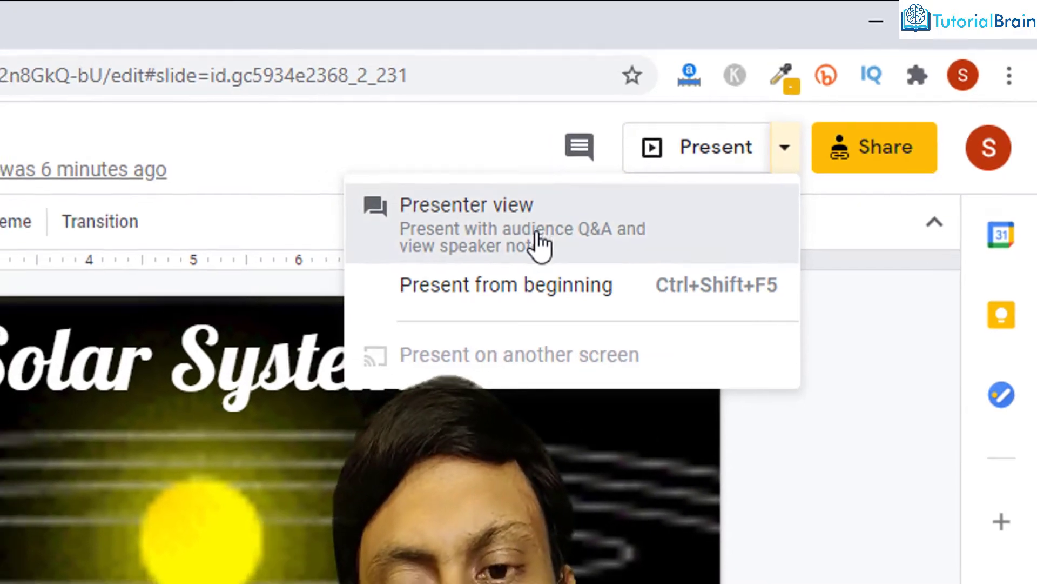
{"action": "left_click", "coordinate": [538, 243]}
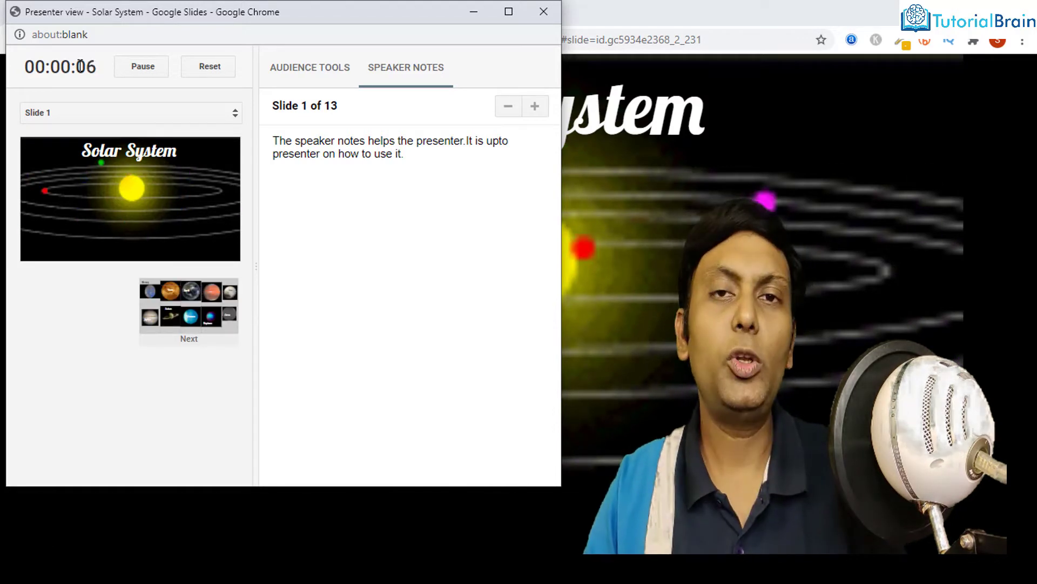
{"action": "left_click", "coordinate": [135, 67]}
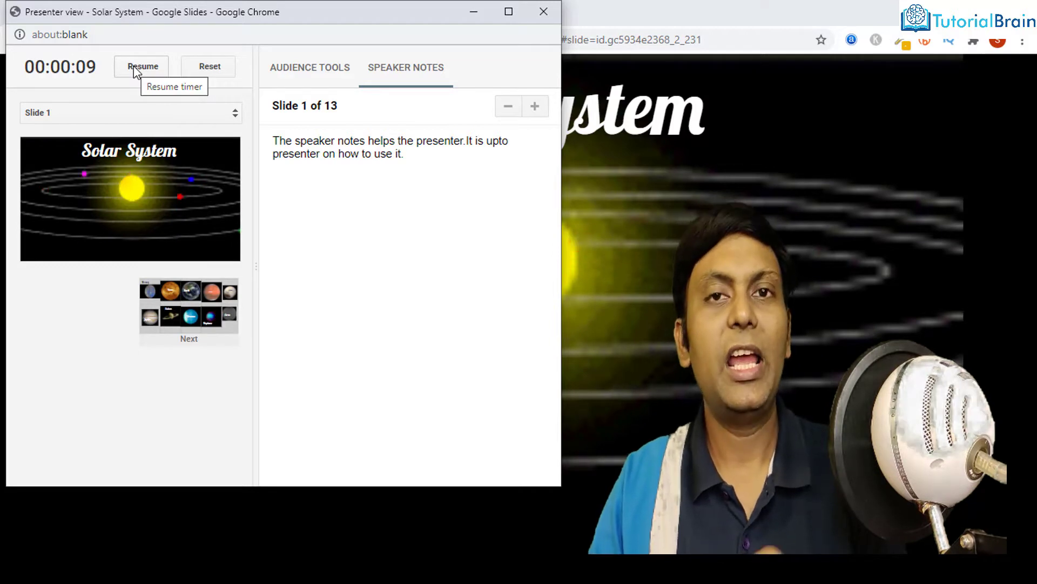
{"action": "left_click", "coordinate": [134, 67]}
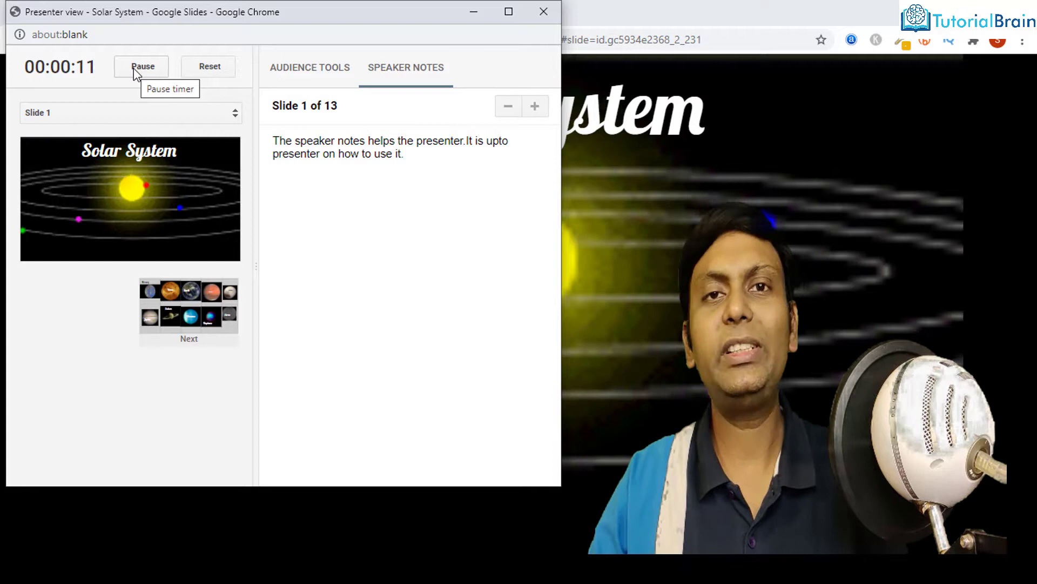
{"action": "left_click", "coordinate": [198, 70]}
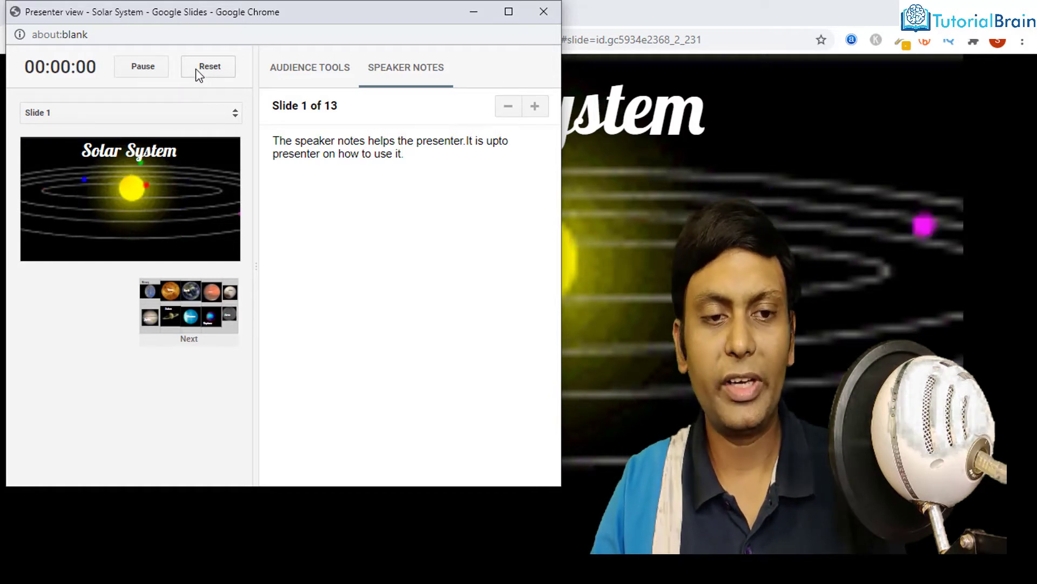
- Advance to slide 2, the planets and dwarf planets list, via the Next thumbnail
{"action": "left_click", "coordinate": [201, 328]}
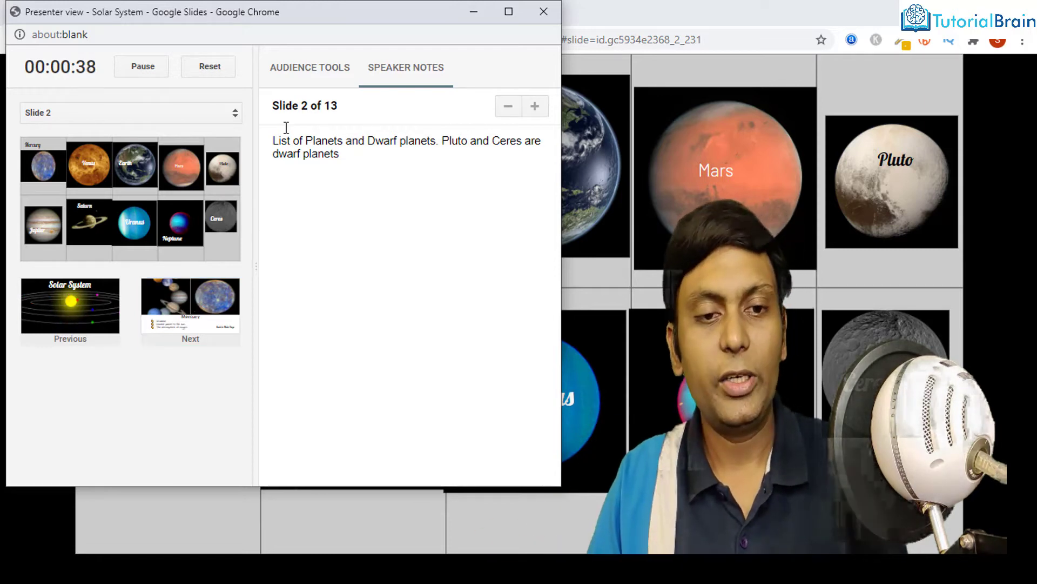
- Start a new audience Q&A session, turning question acceptance off and back on
{"action": "left_click", "coordinate": [317, 76]}
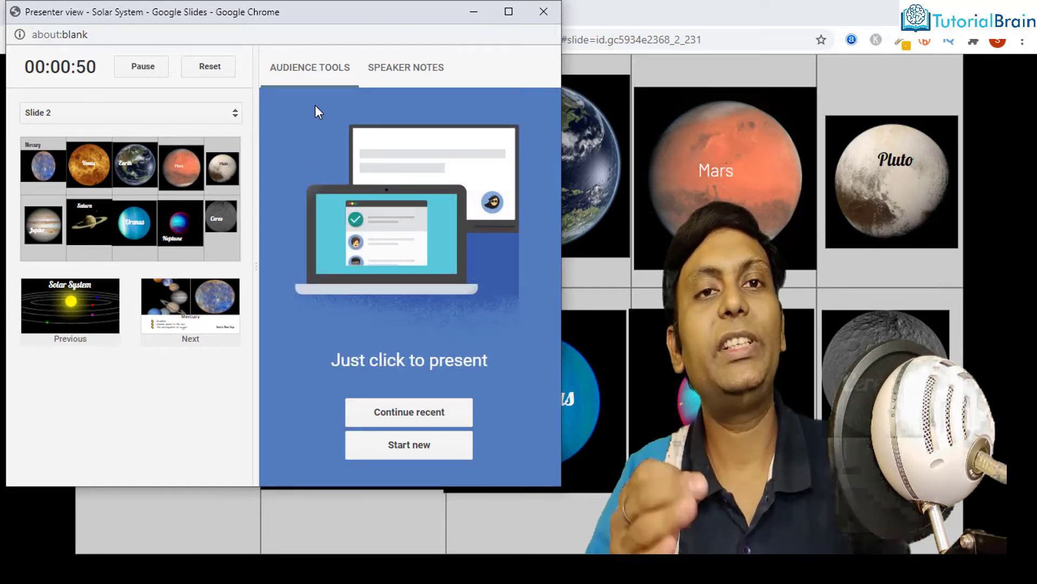
{"action": "left_click", "coordinate": [430, 453]}
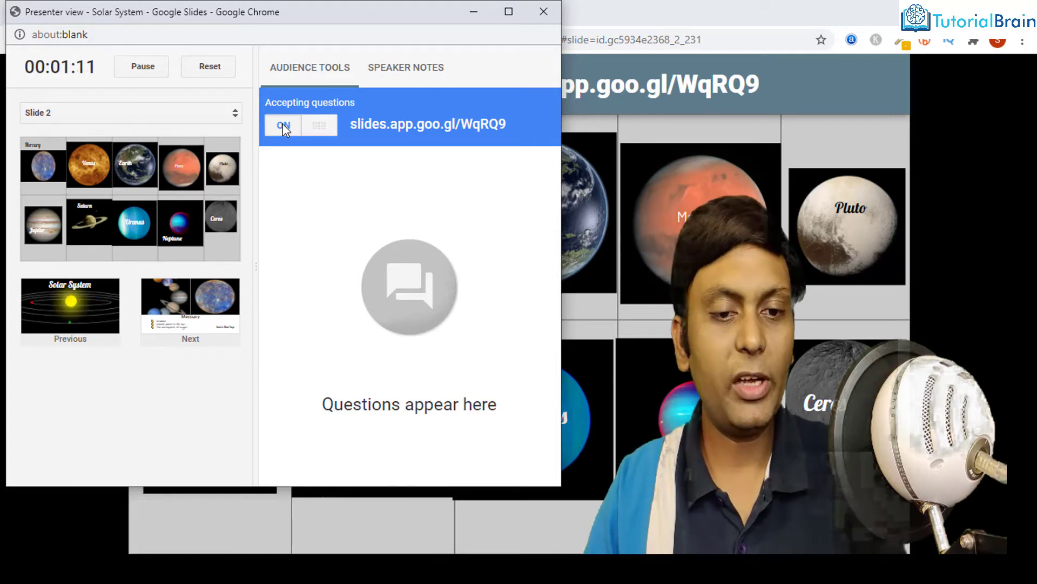
{"action": "left_click", "coordinate": [283, 124]}
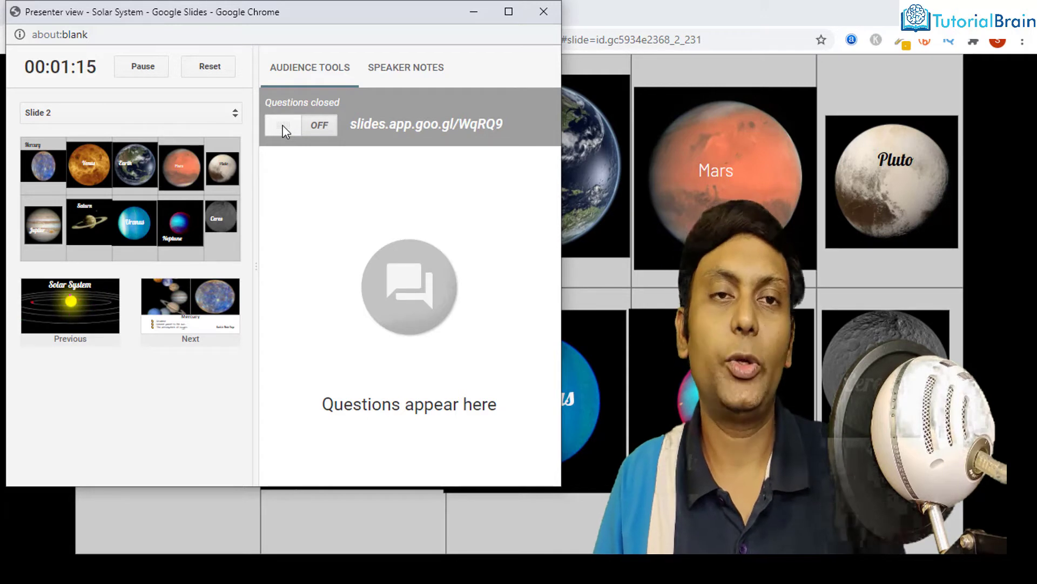
{"action": "left_click", "coordinate": [310, 128]}
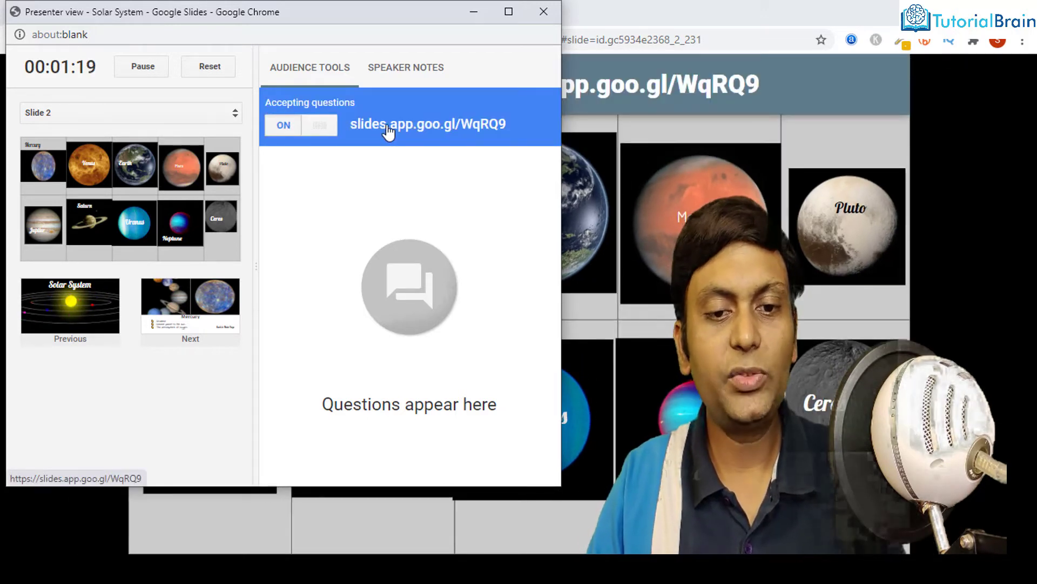
- Copy the slides.app.goo.gl/WqRQ9 Q&A link and open it in an incognito window
{"action": "right_click", "coordinate": [388, 130]}
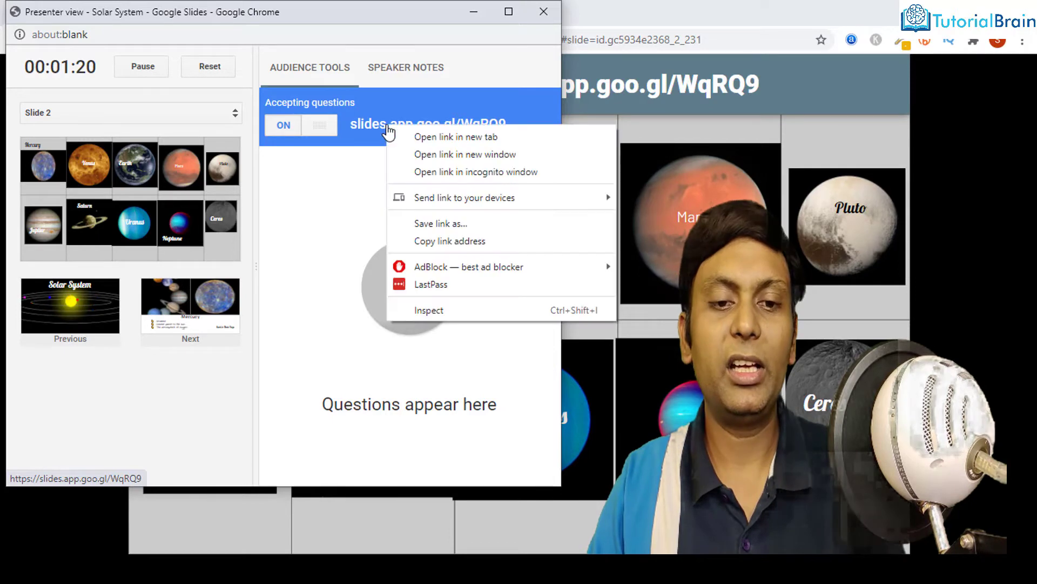
{"action": "left_click", "coordinate": [437, 239]}
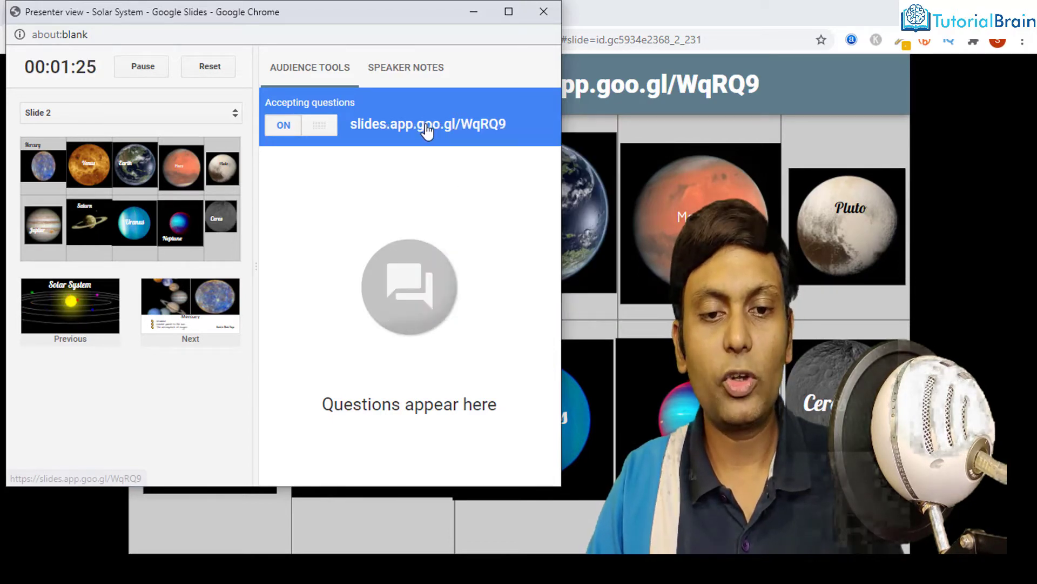
{"action": "right_click", "coordinate": [426, 125]}
{"action": "left_click", "coordinate": [451, 170]}
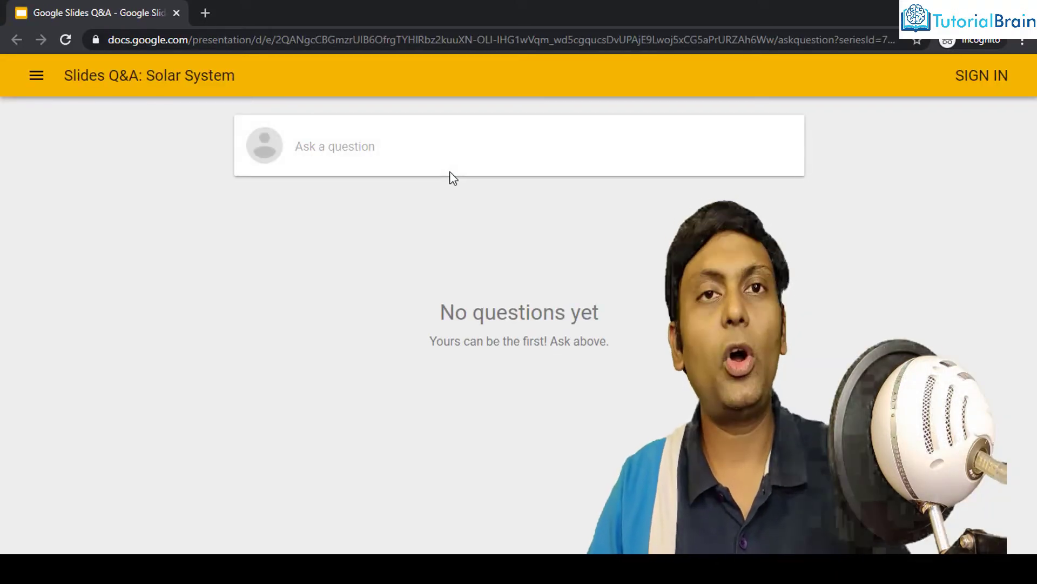
- Submit the anonymous question 'how are you?' and return to the Presenter view window
{"action": "left_click", "coordinate": [448, 169]}
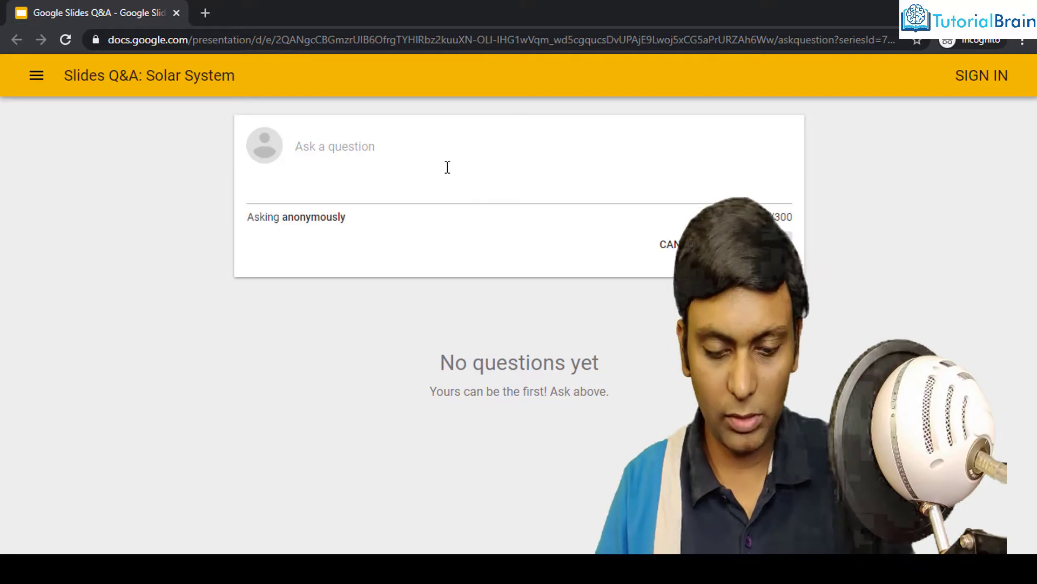
{"action": "type", "text": "how are you?"}
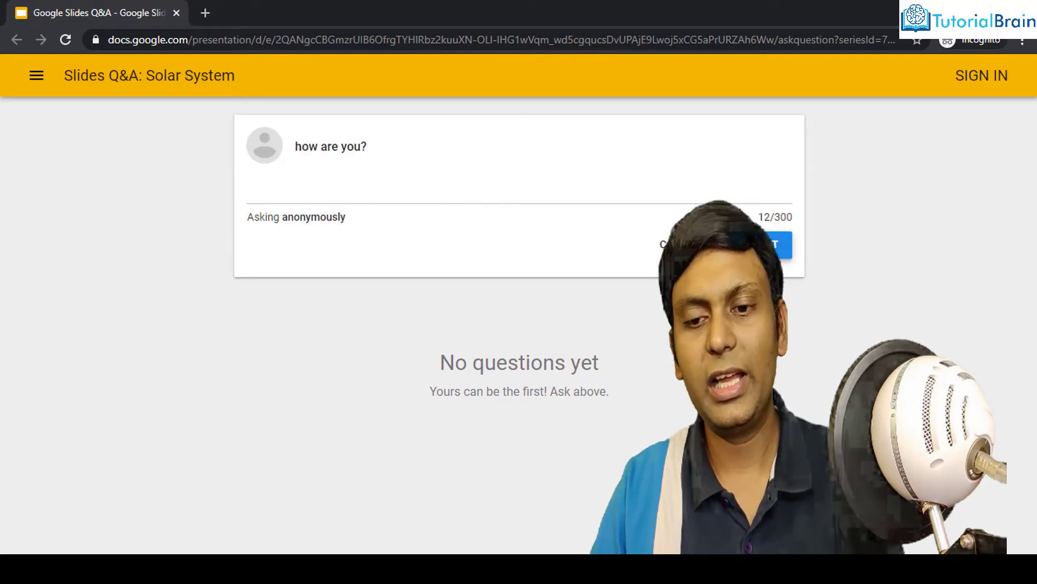
{"action": "left_click", "coordinate": [775, 244]}
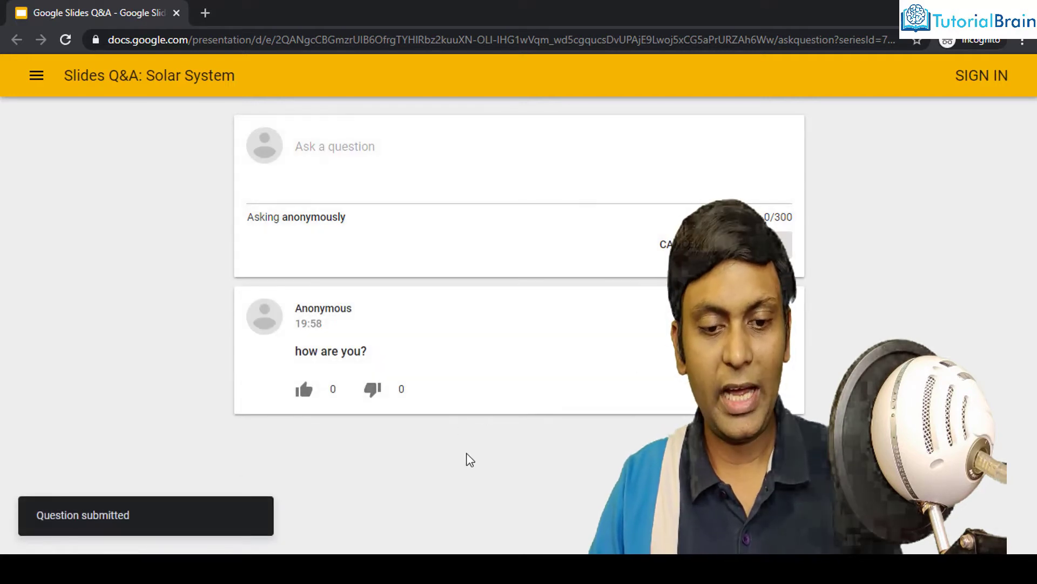
{"action": "key", "text": "alt+Tab"}
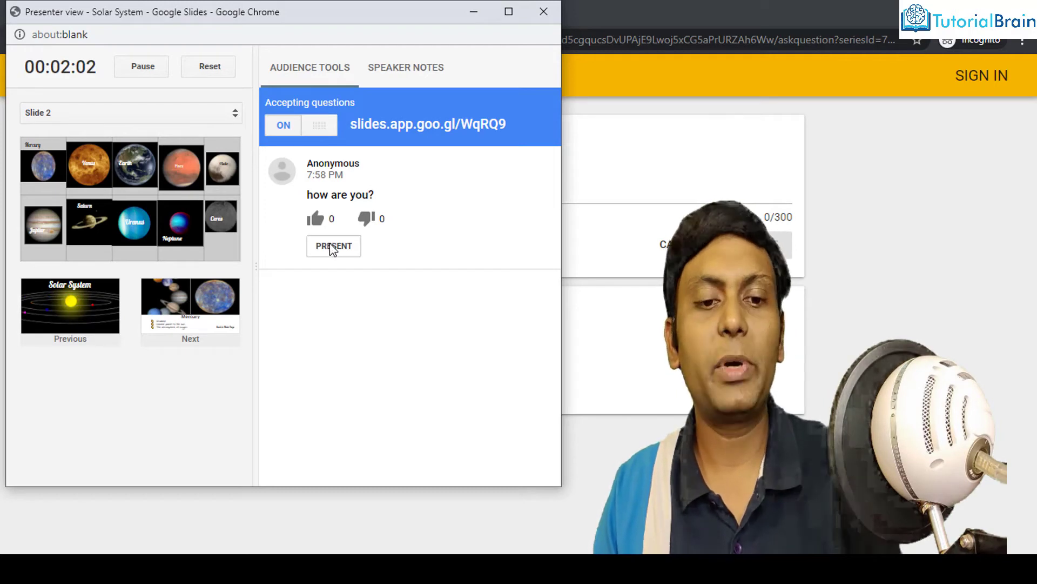
- Show the speaker notes again and advance to slide 3, Mercury, selecting each slide's notes
{"action": "left_click", "coordinate": [399, 74]}
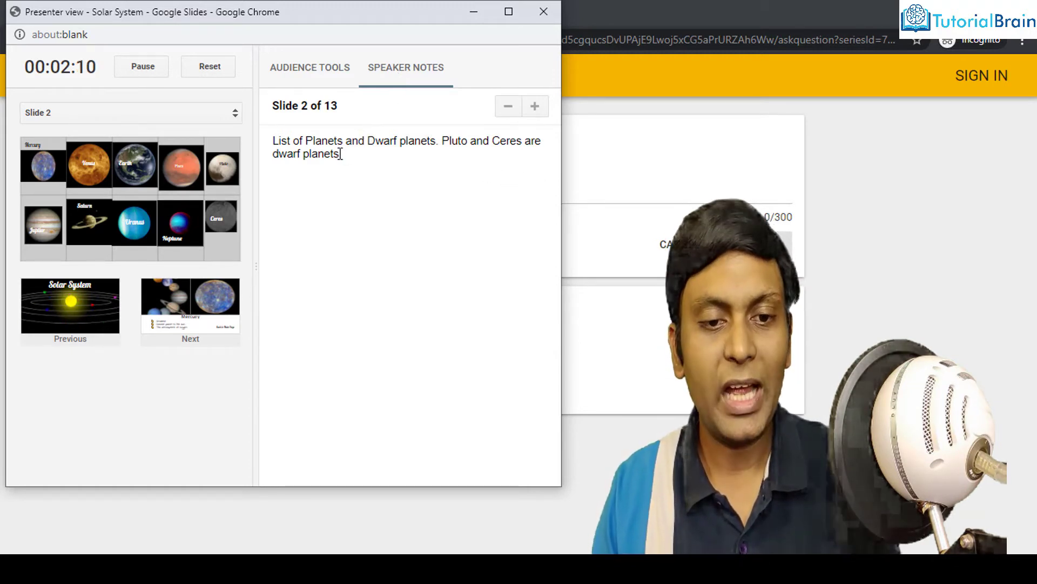
{"action": "left_click_drag", "start_coordinate": [339, 156], "coordinate": [273, 142]}
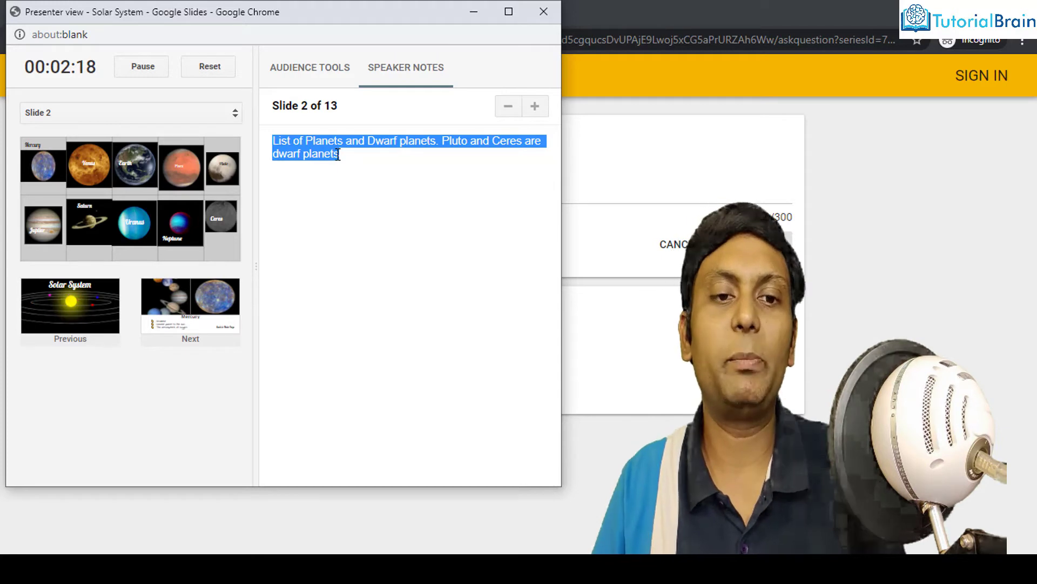
{"action": "left_click", "coordinate": [221, 303]}
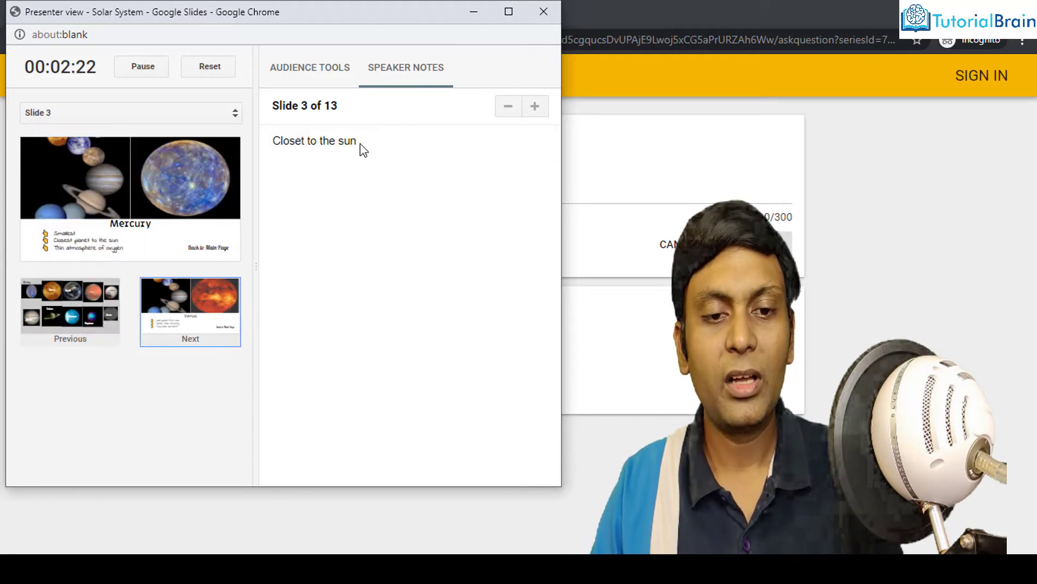
{"action": "left_click_drag", "start_coordinate": [361, 147], "coordinate": [276, 145]}
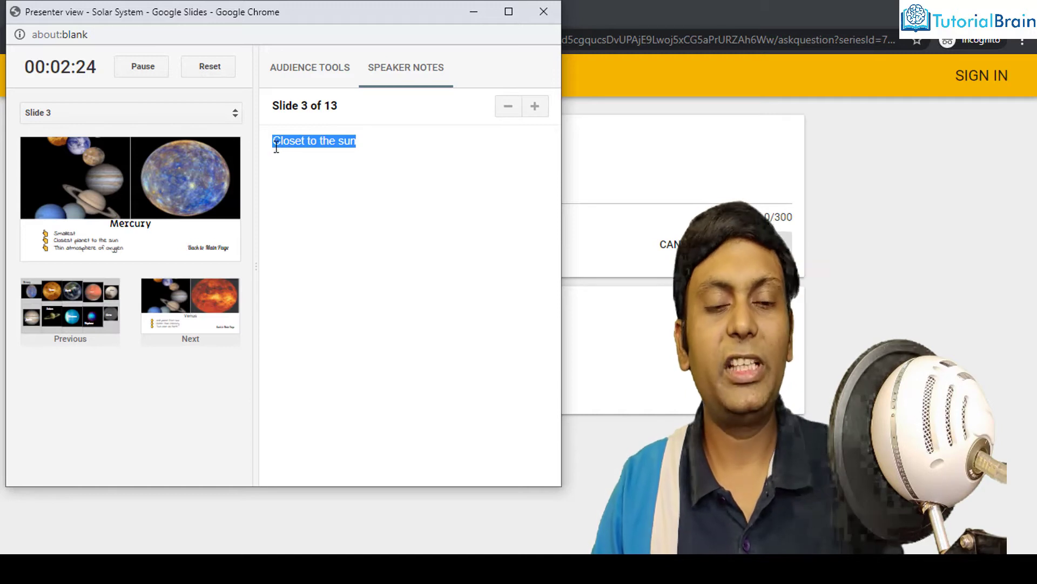
- Close Presenter view, exit the slideshow with Esc, and check slide 1's speaker notes in the editor
{"action": "left_click", "coordinate": [543, 22]}
{"action": "key", "text": "alt+Tab"}
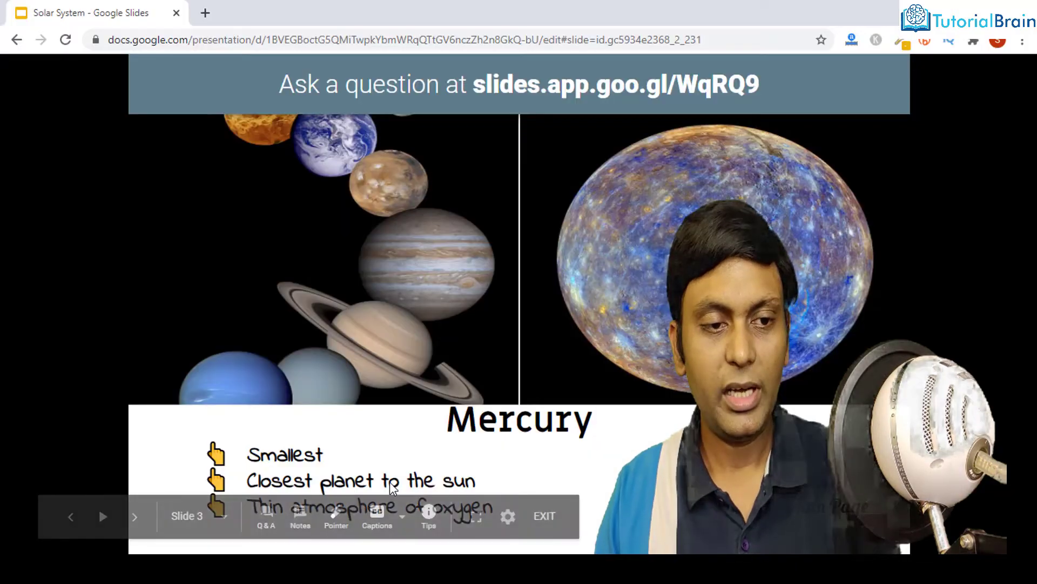
{"action": "key", "text": "Escape"}
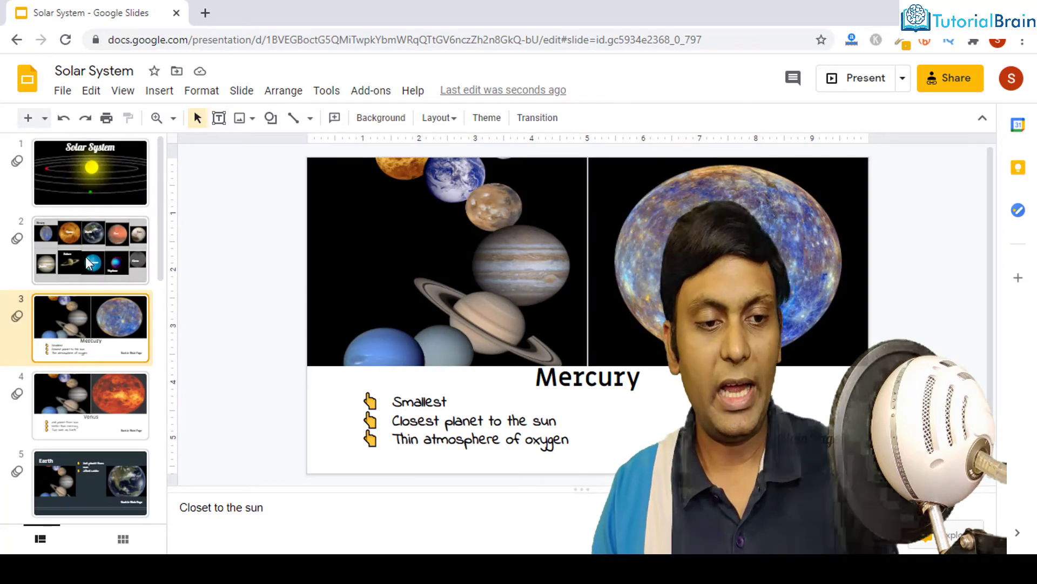
{"action": "left_click", "coordinate": [71, 177]}
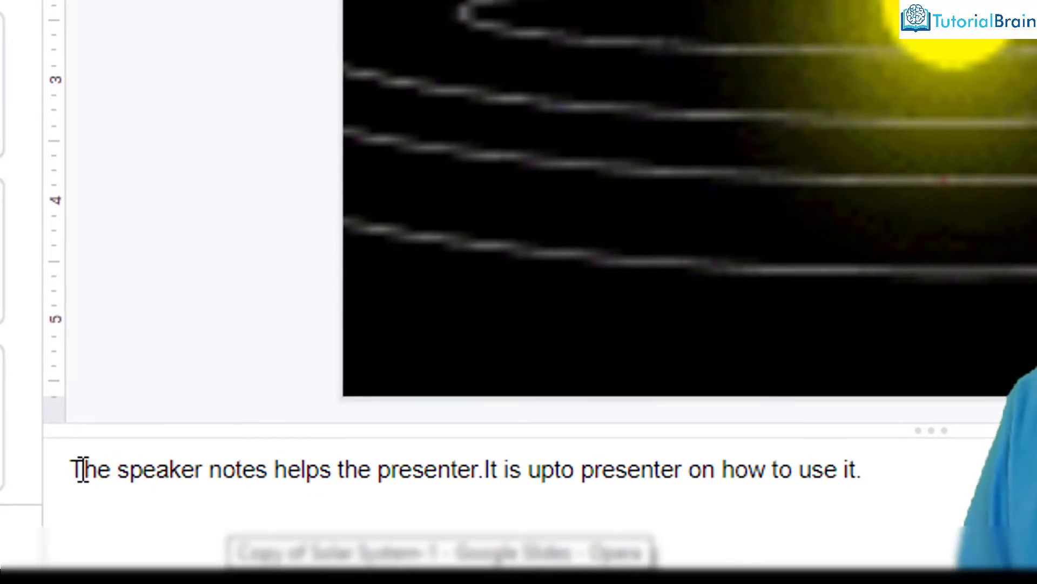
{"action": "left_click", "coordinate": [898, 491]}
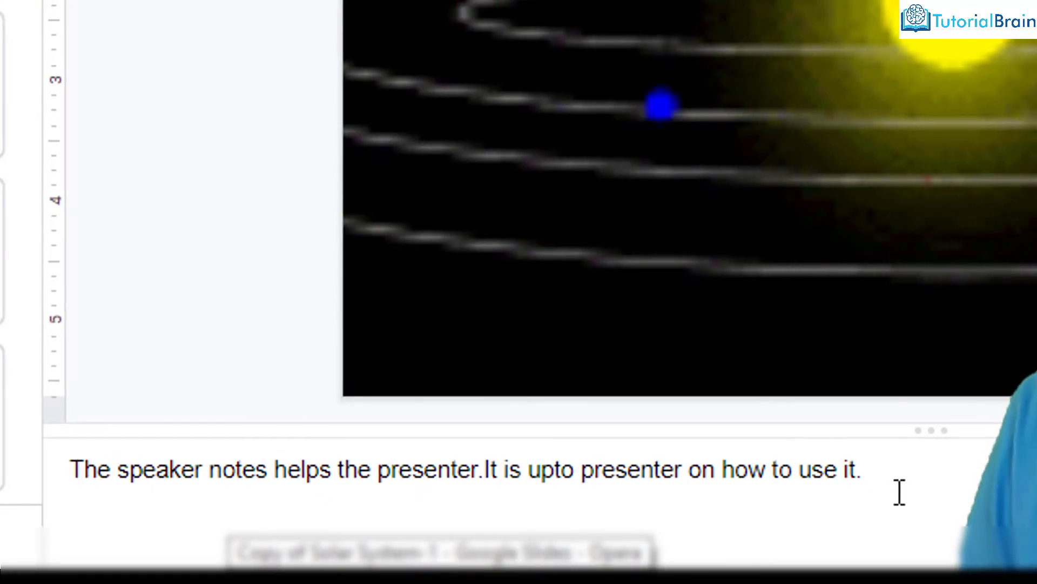
{"action": "left_click", "coordinate": [358, 486], "text": "shift"}
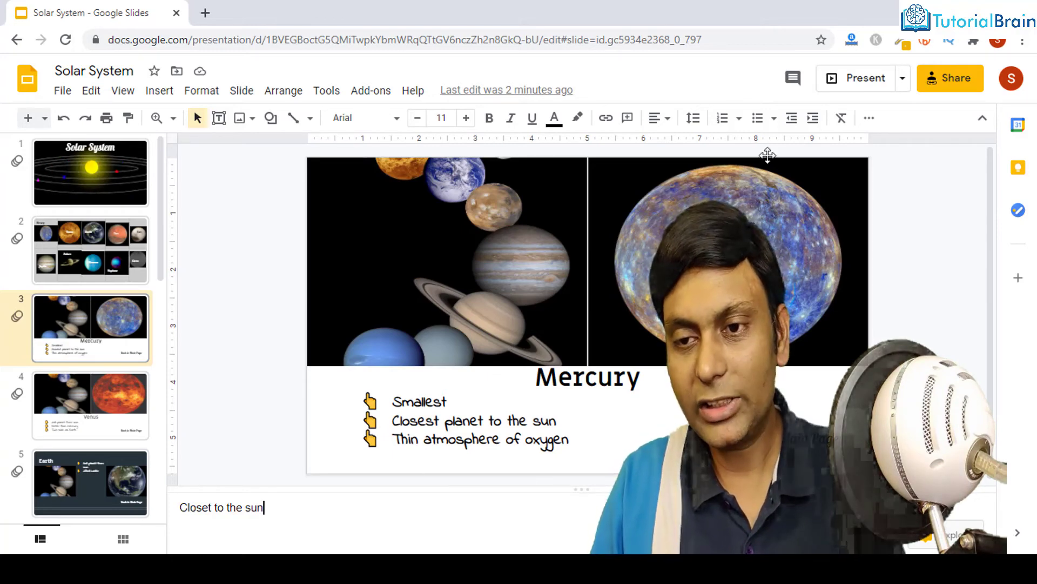
- Relaunch Presenter view starting from slide 3, Mercury
{"action": "left_click", "coordinate": [903, 85]}
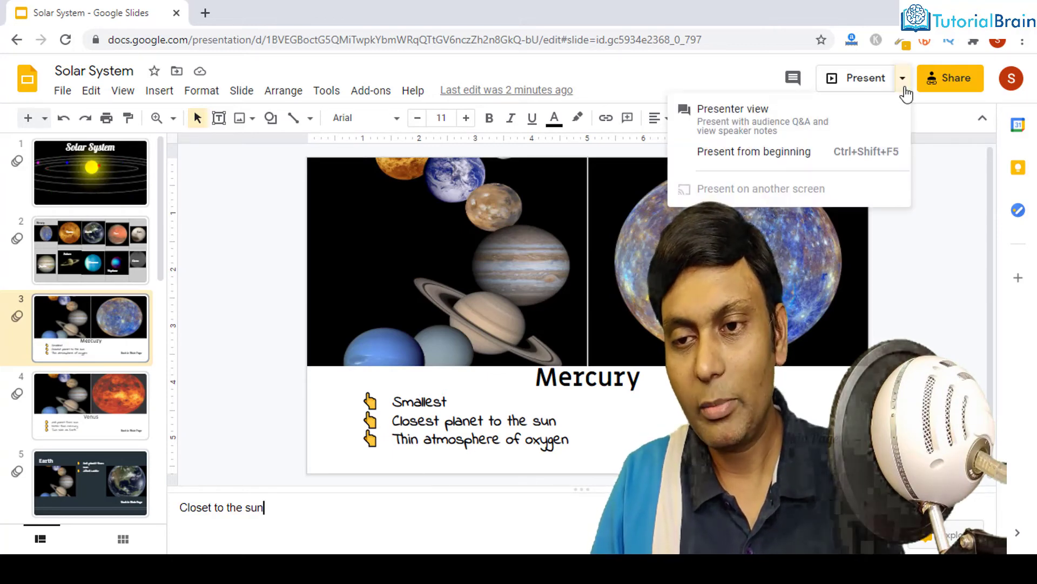
{"action": "left_click", "coordinate": [844, 133]}
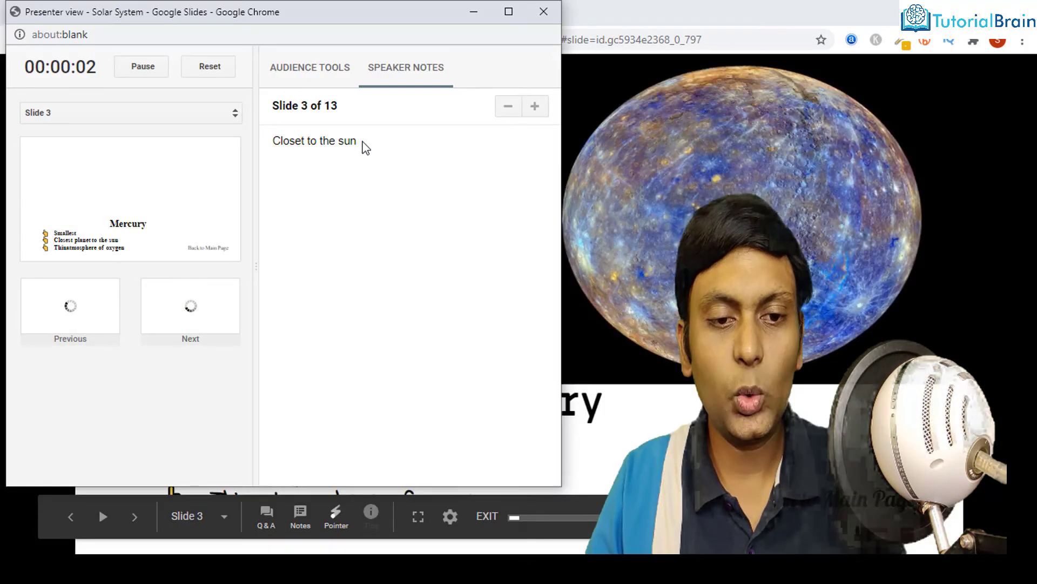